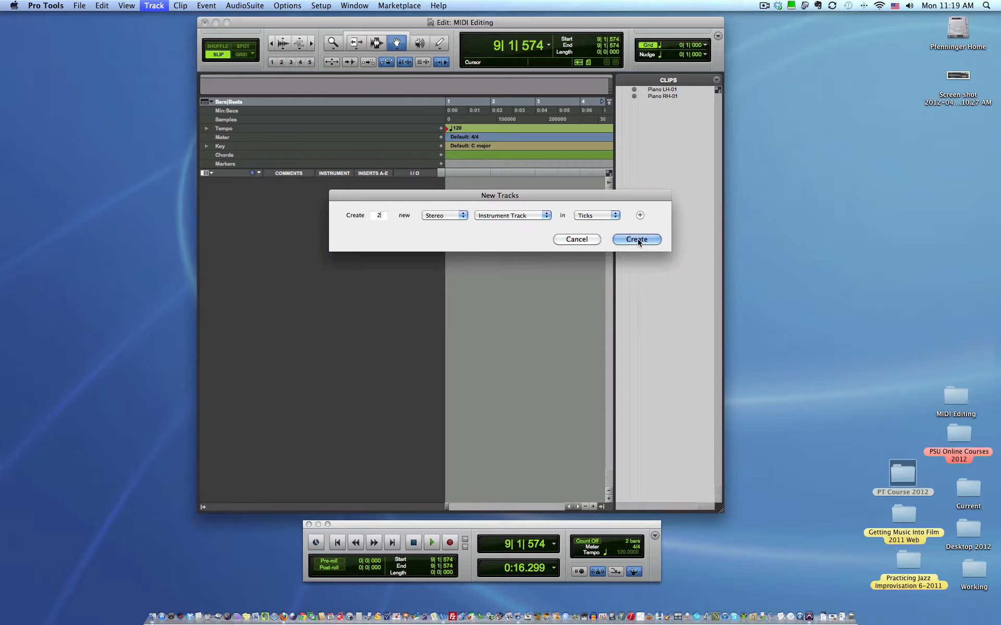
Create two stereo instrument tracks in ticks and name them Piano RH and Piano LH
left_click(637, 239)
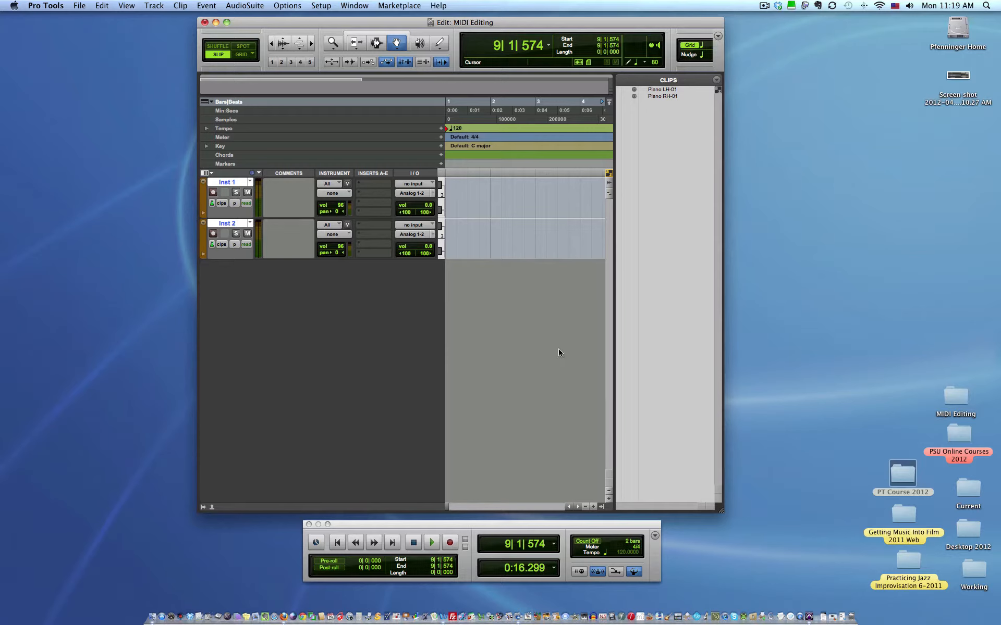
double_click(230, 183)
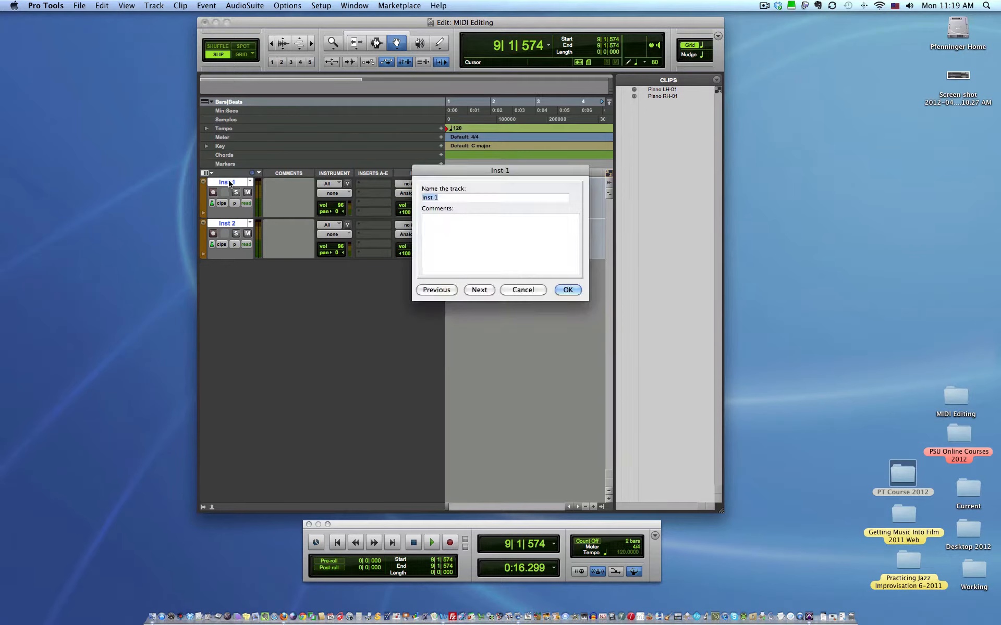
type("Piano RH")
left_click(477, 290)
type("Piano LH")
left_click(575, 290)
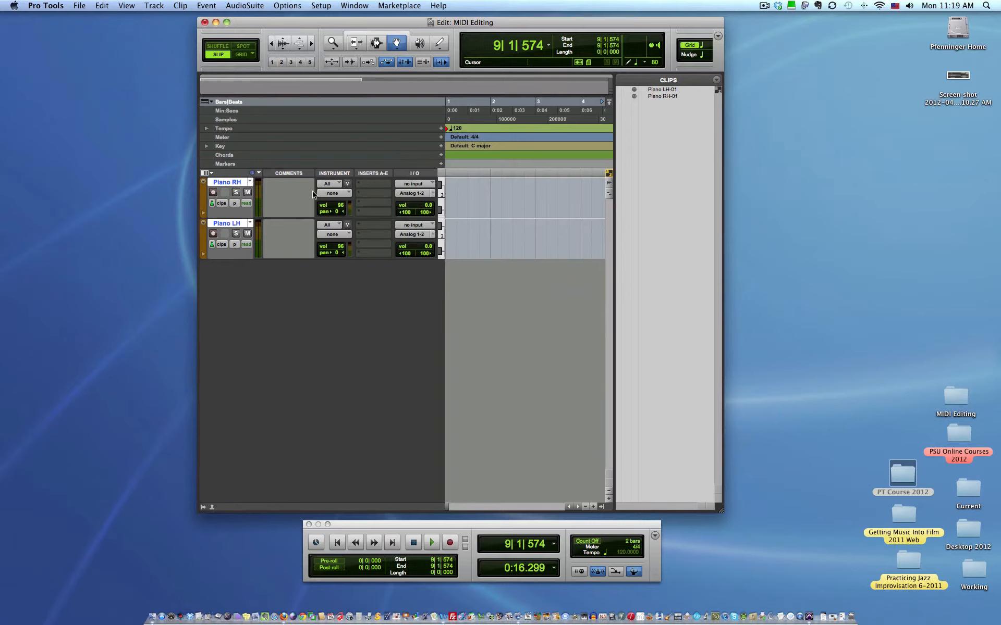
left_click(212, 173)
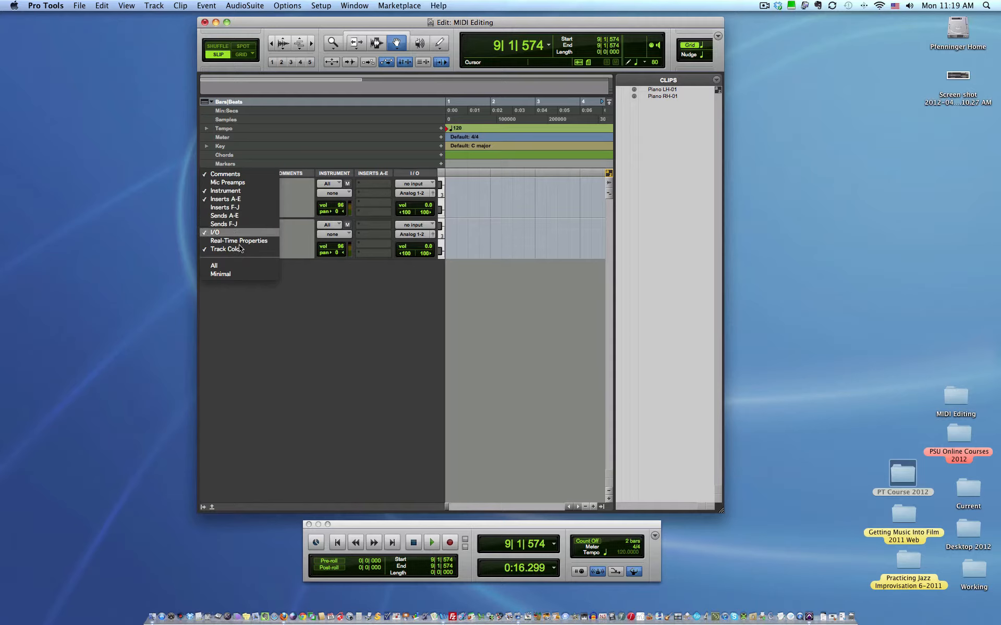
left_click(301, 335)
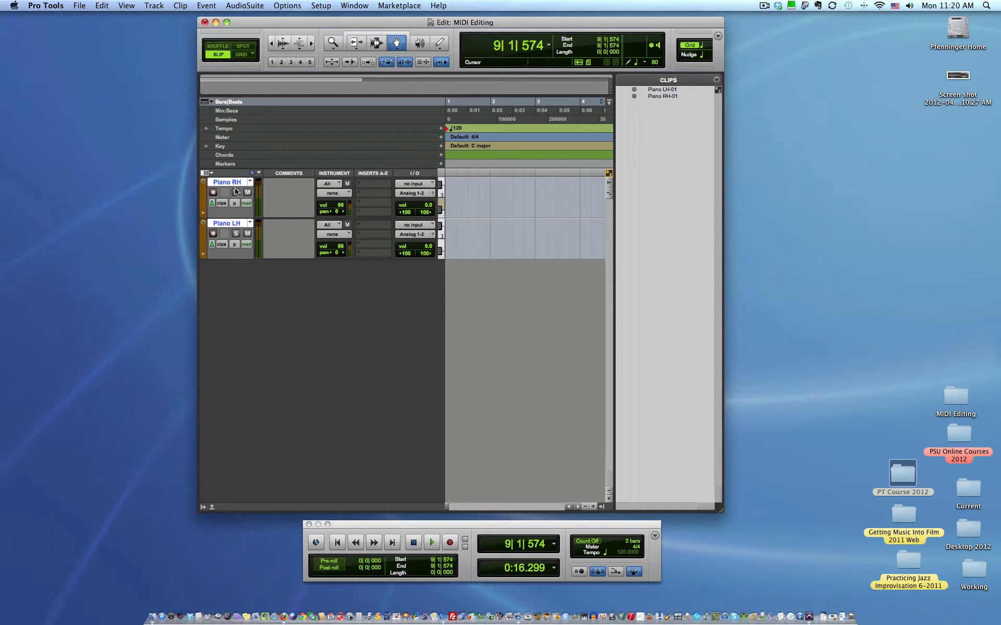
Insert the multichannel ARIA Player (stereo) instrument plug-in on the Piano RH track and move its window over the edit area
left_click(367, 186)
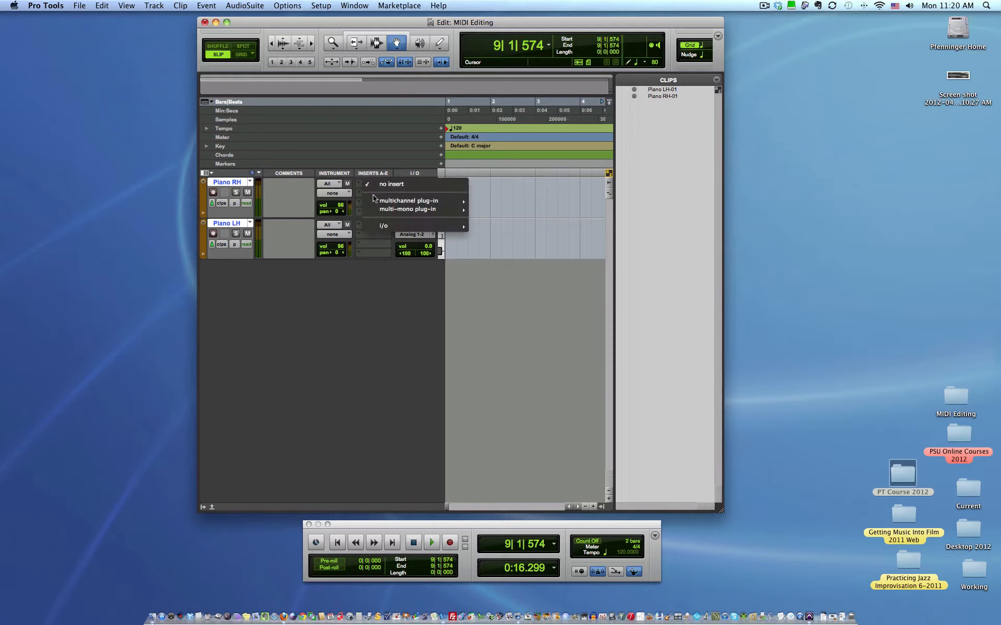
mouse_move(406, 201)
mouse_move(499, 245)
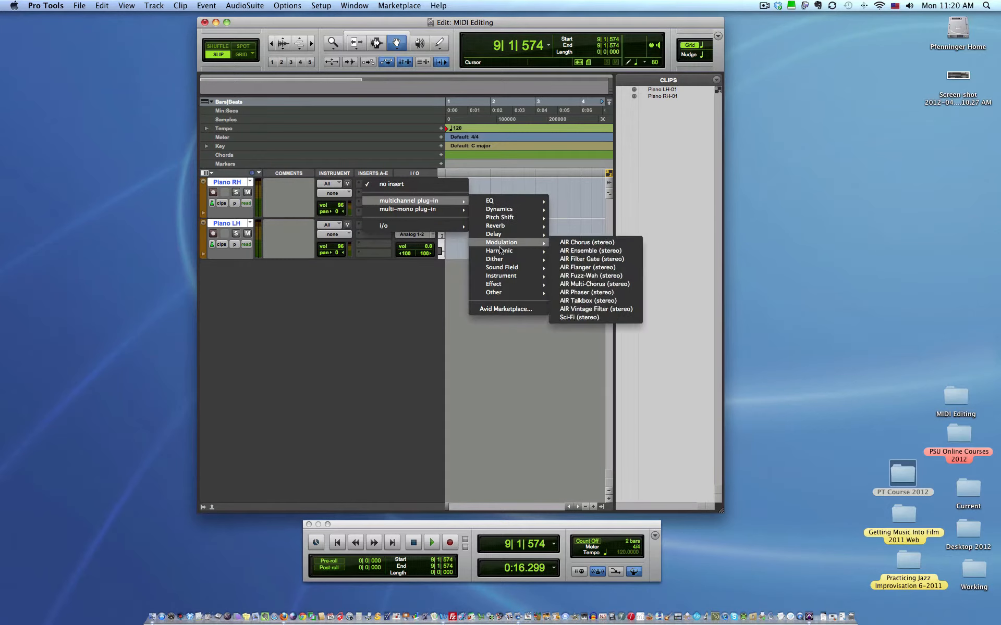
mouse_move(506, 275)
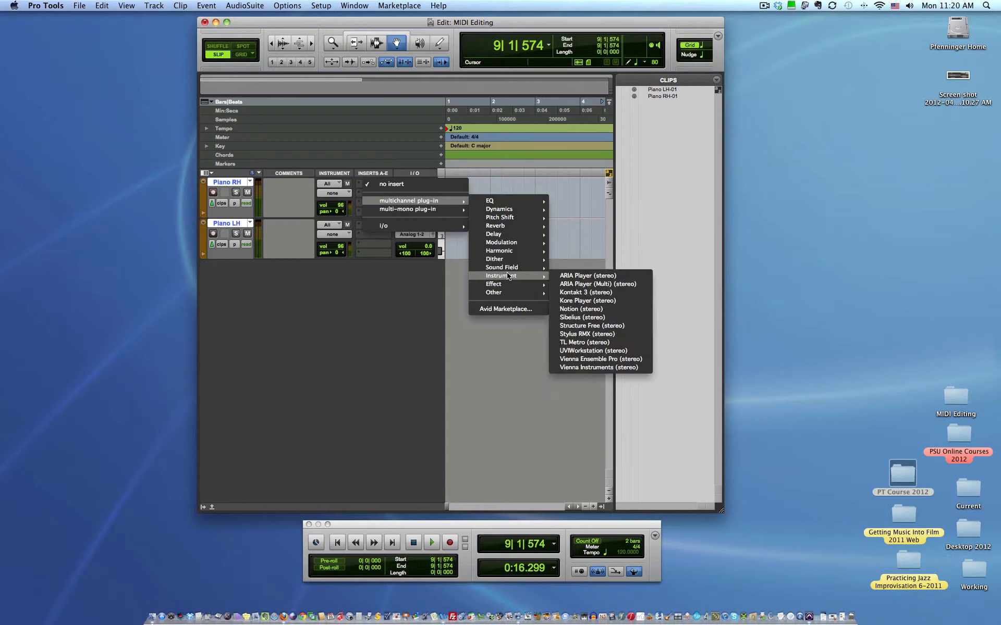
left_click(569, 275)
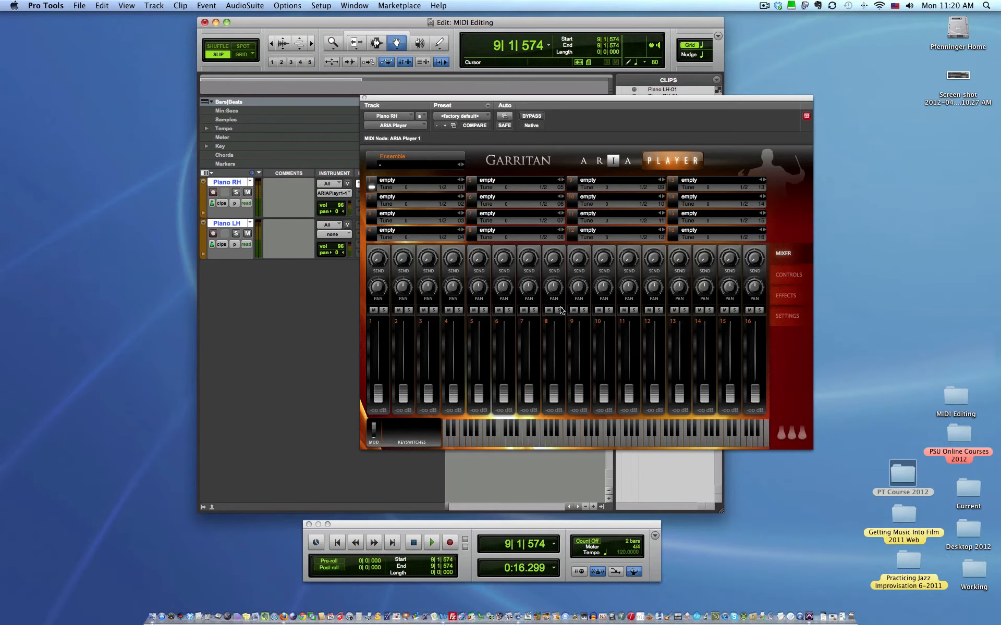
left_click_drag(635, 103, 535, 120)
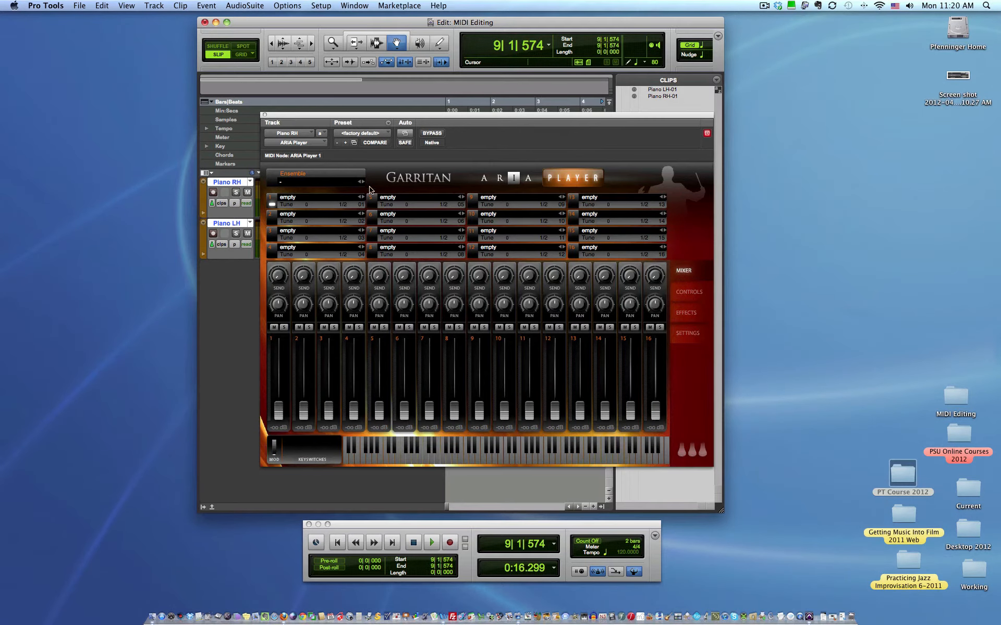
Load the Steinway Piano from the GPO Standard Keyboards bank into ARIA Player's first slot
left_click(294, 200)
mouse_move(304, 224)
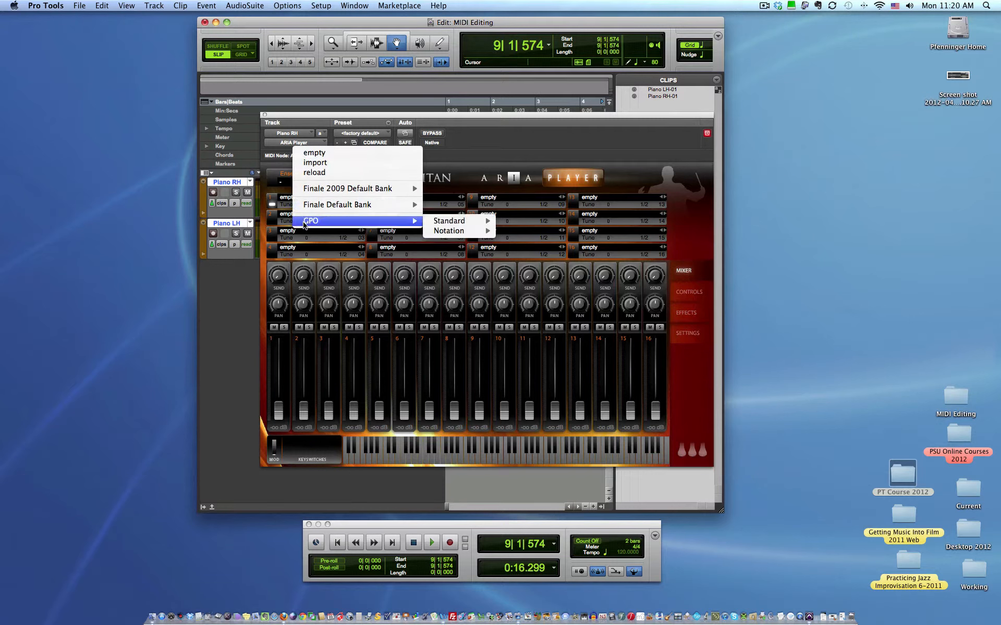
mouse_move(448, 221)
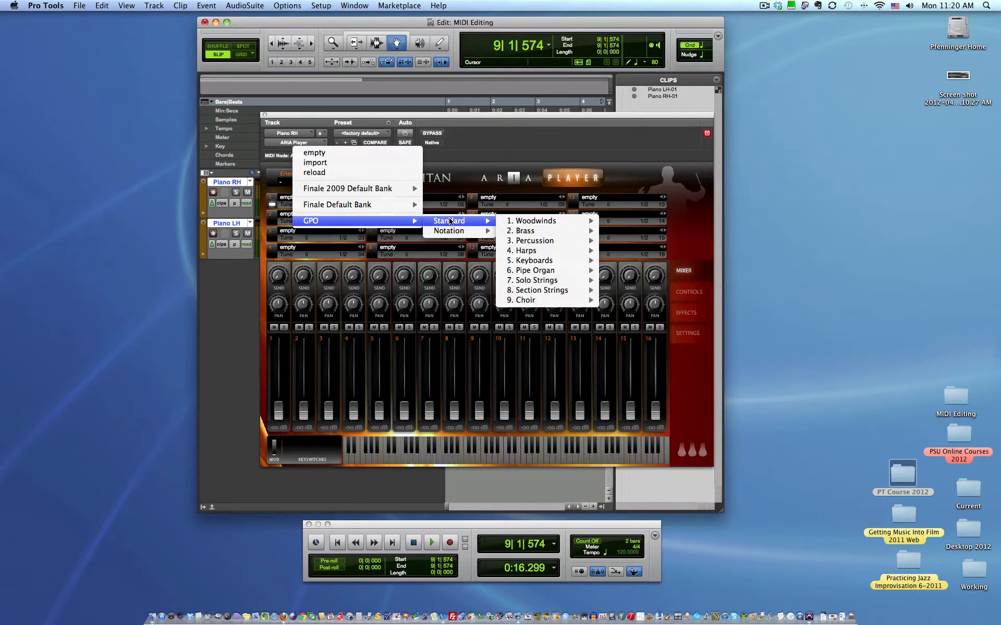
mouse_move(600, 262)
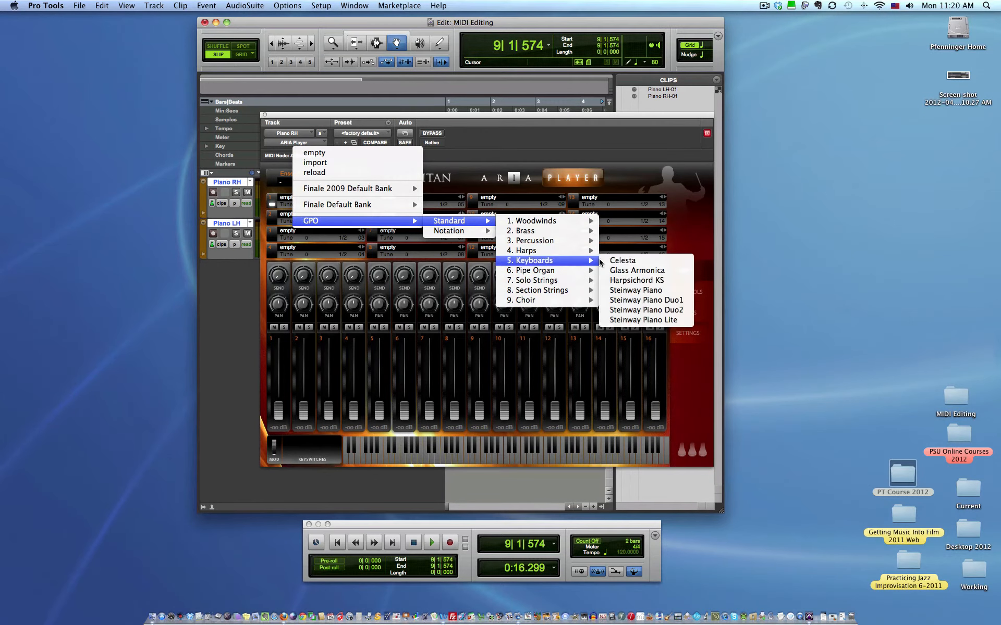
left_click(616, 290)
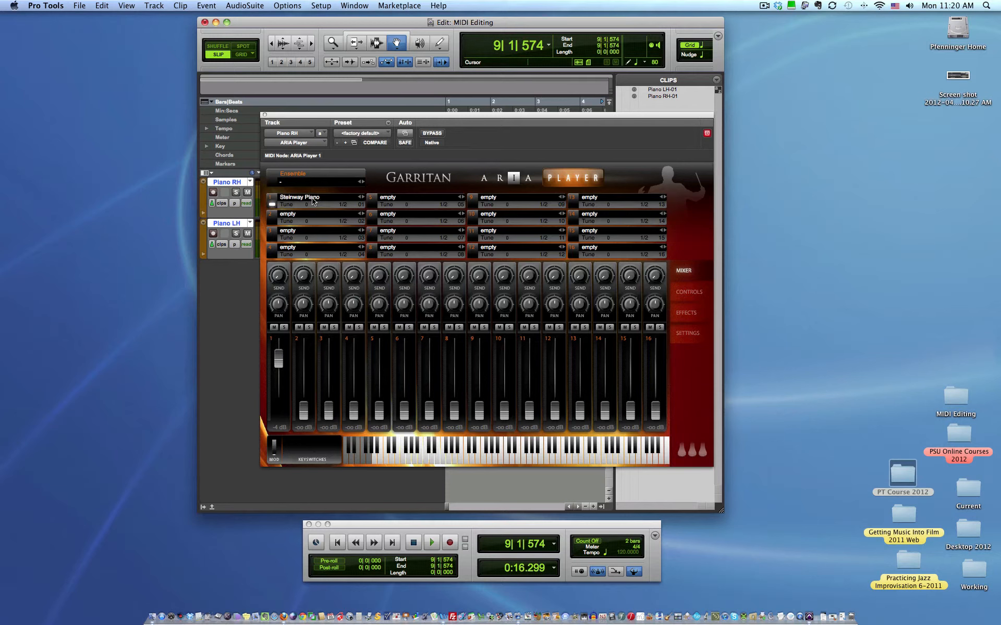
Load the GPO Standard Steinway Piano into ARIA Player's second slot and close the plug-in window
left_click(291, 218)
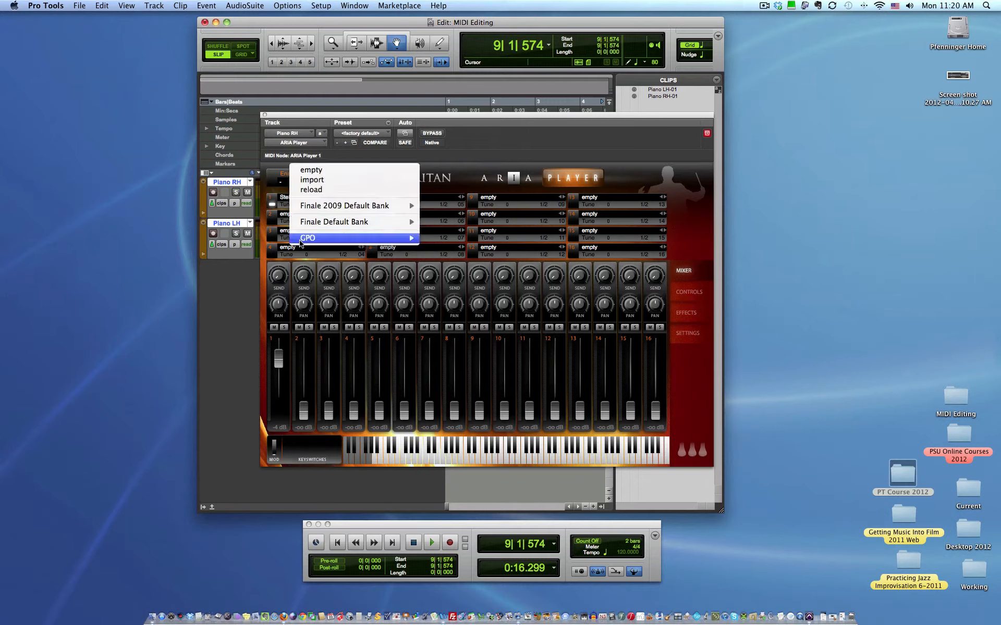
mouse_move(301, 240)
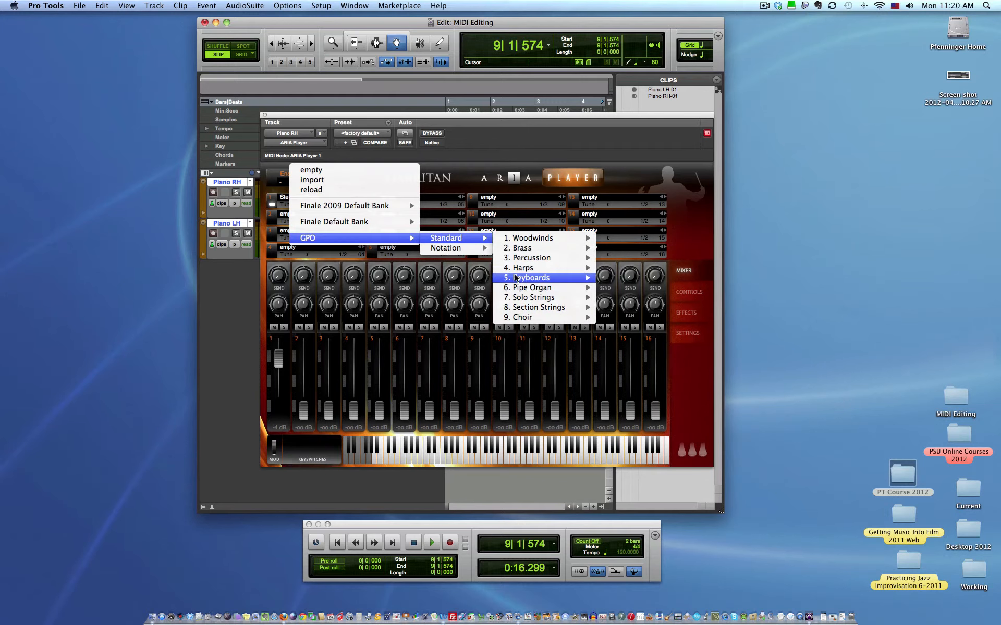
mouse_move(545, 278)
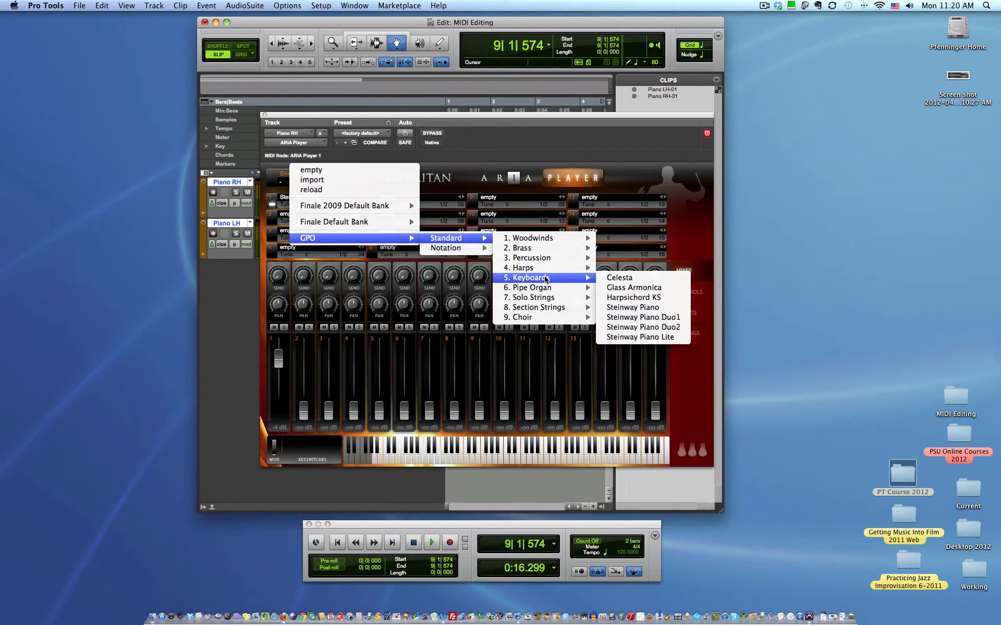
left_click(614, 308)
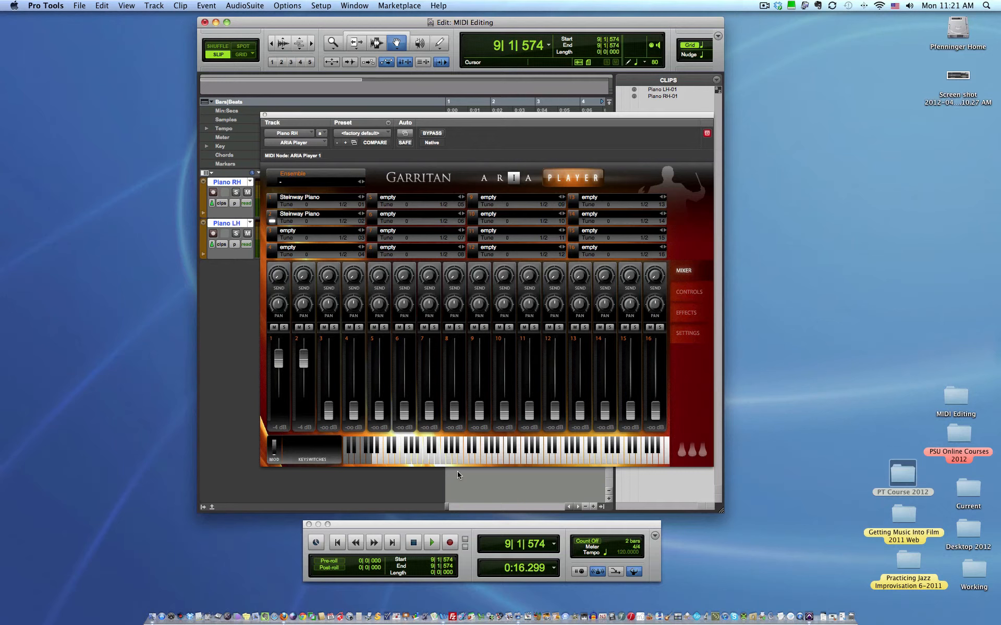
left_click(265, 116)
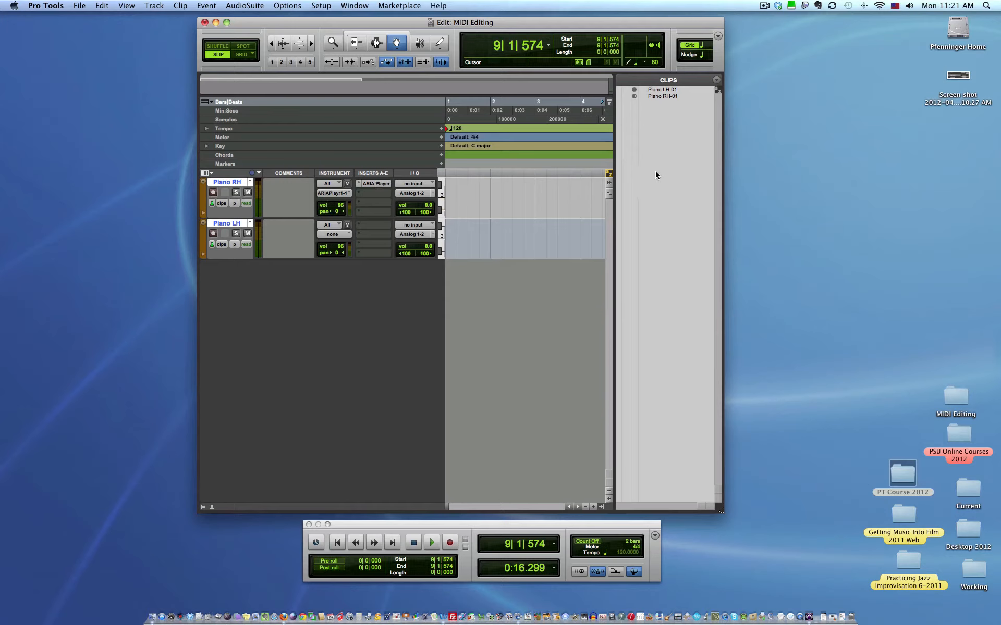
Place the Piano RH-01 clip at the start of the Piano RH track and play it back briefly
left_click(661, 96)
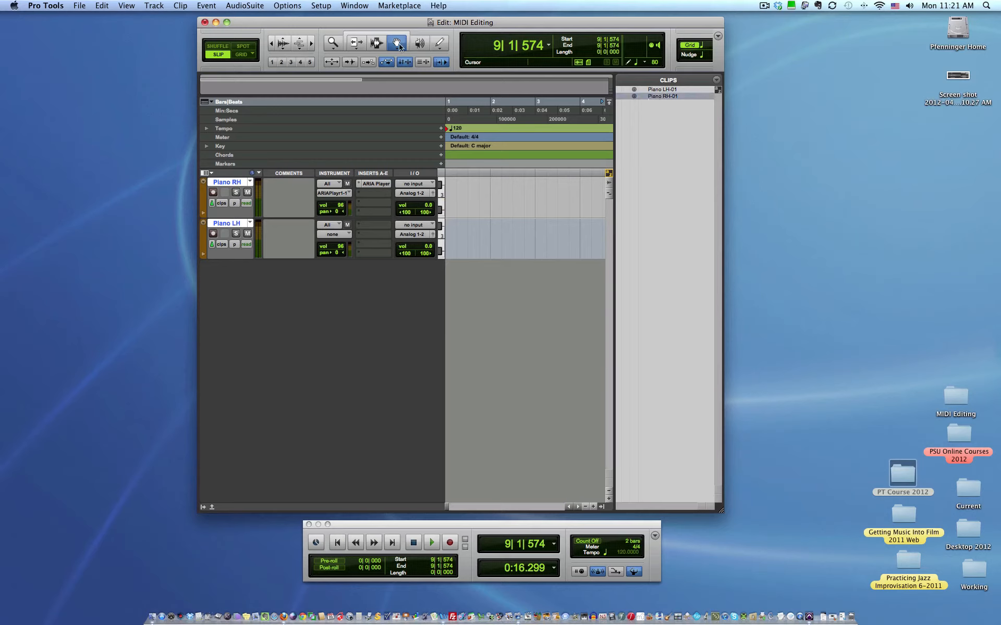
left_click_drag(662, 95, 437, 208)
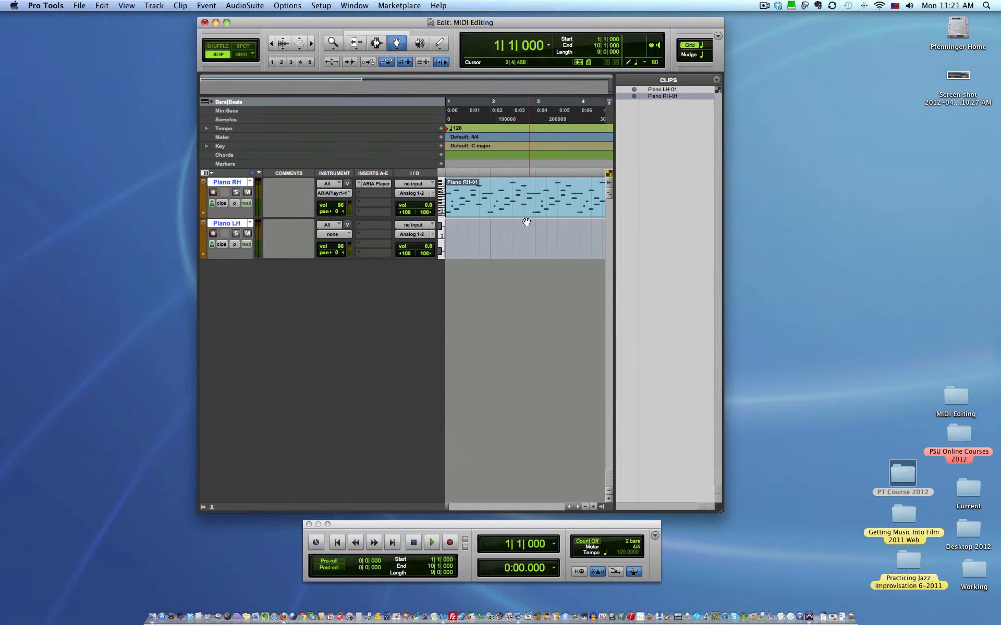
left_click(432, 543)
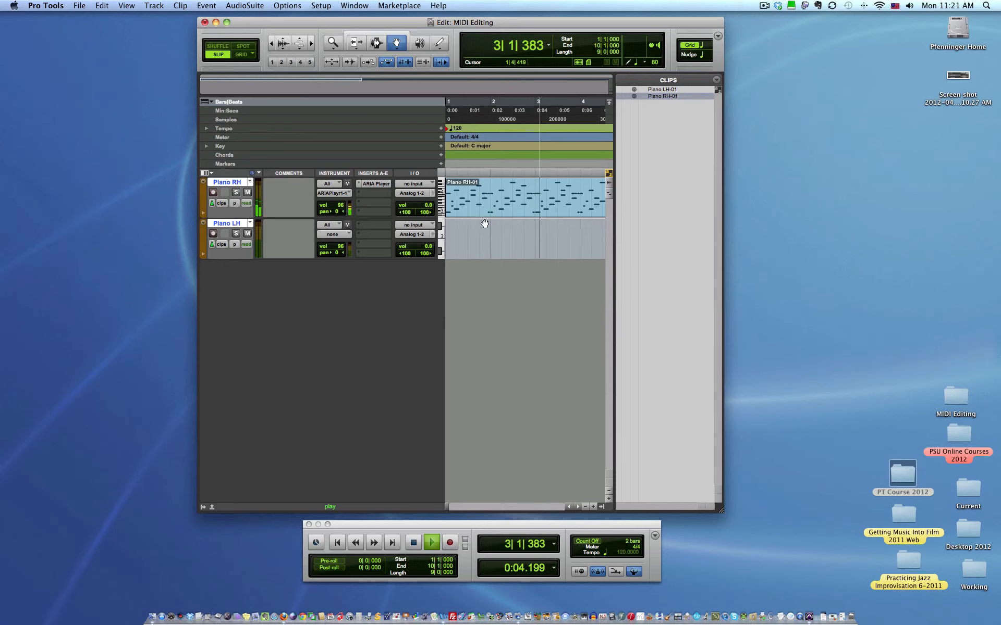
left_click(414, 543)
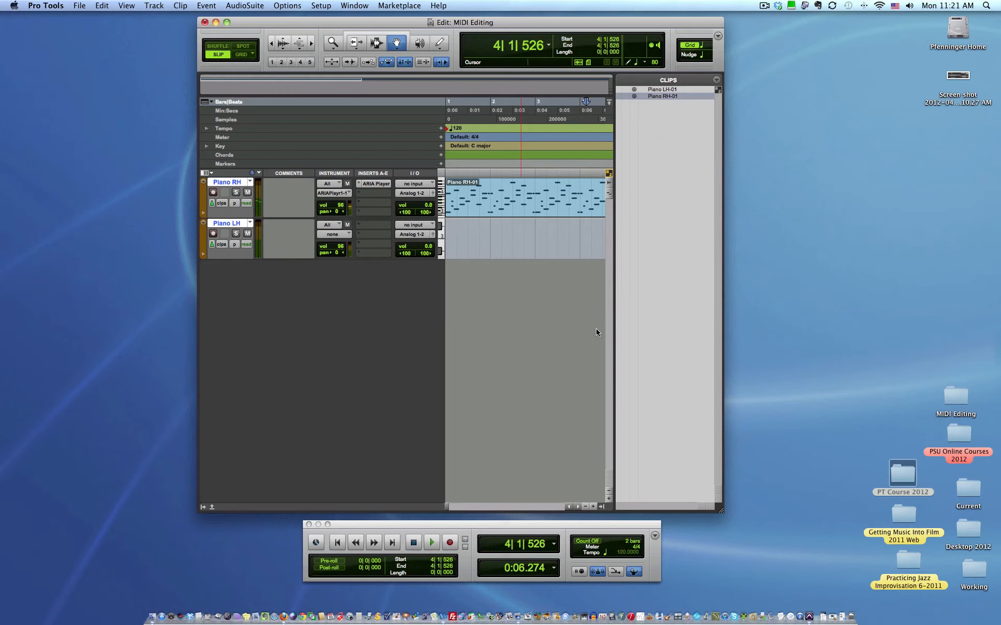
Place the Piano LH-01 clip at the start of the Piano LH track and play the session briefly
left_click(662, 98)
left_click_drag(660, 92, 444, 243)
key("F9")
left_click(449, 249)
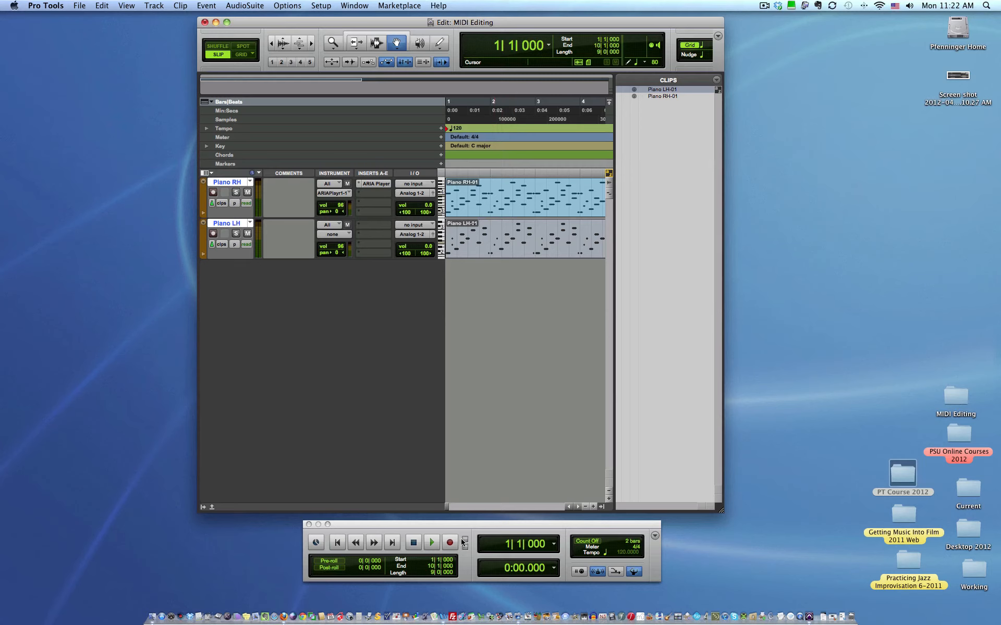
left_click(432, 543)
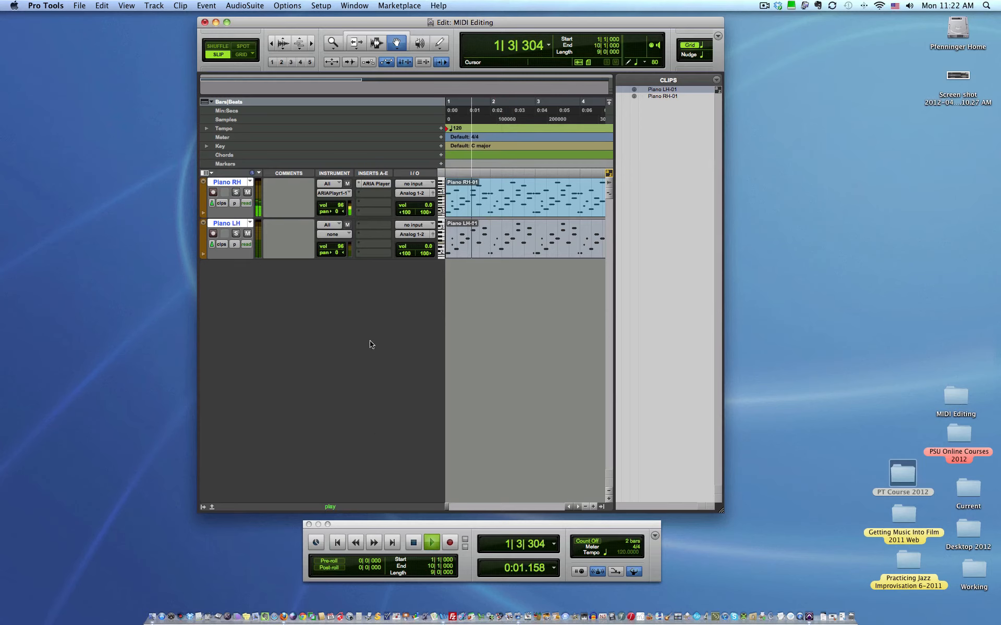
left_click(413, 543)
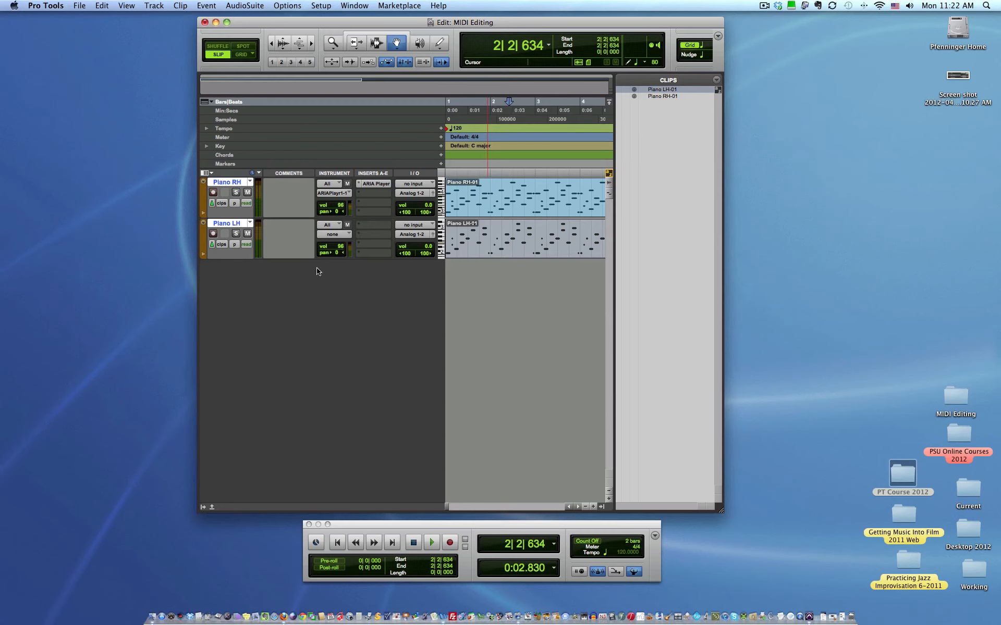
Route the Piano LH track's MIDI output to ARIA Player 1, channel-2
left_click(323, 235)
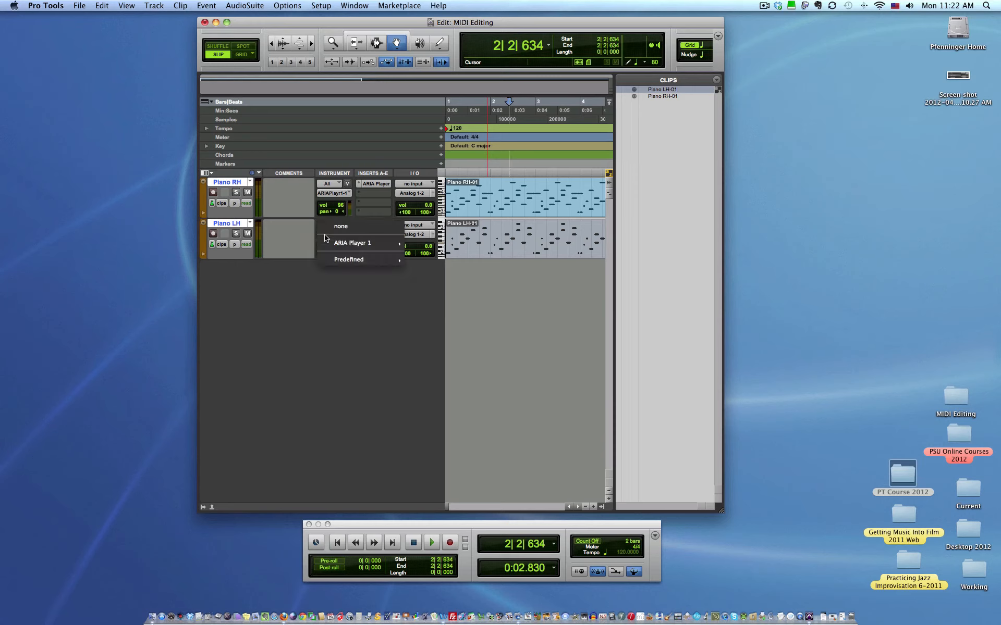
mouse_move(333, 245)
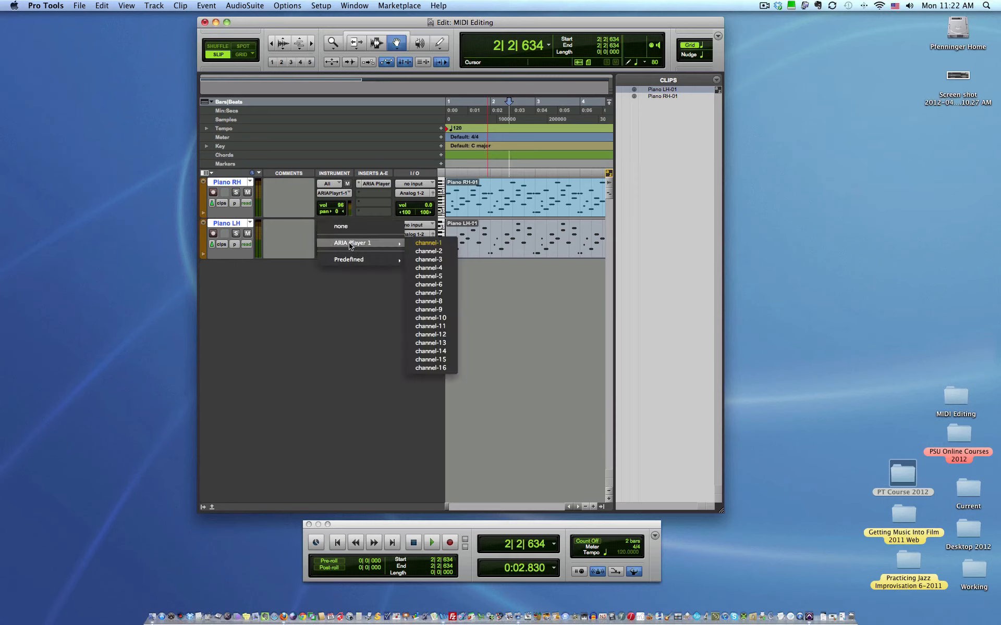
left_click(438, 252)
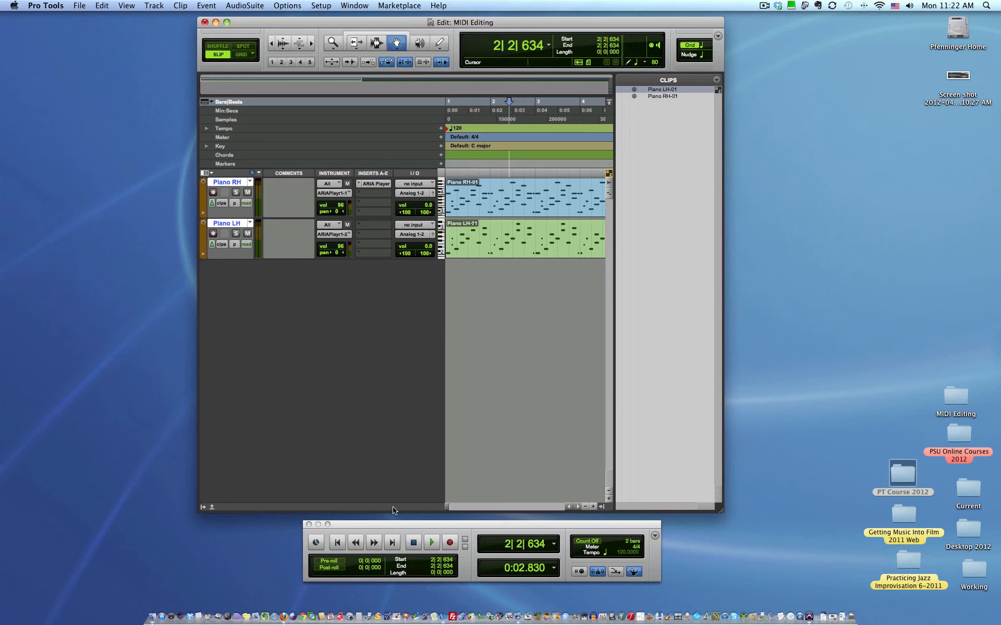
Play both piano tracks together, stop playback, and review the instruments loaded in the Piano RH track's ARIA Player
key("space")
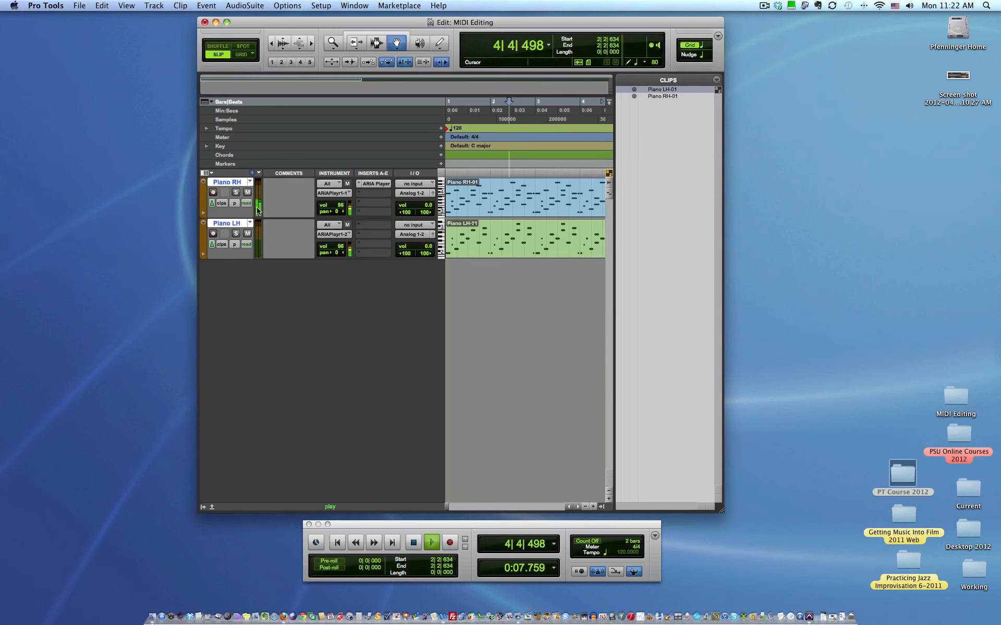
left_click(413, 543)
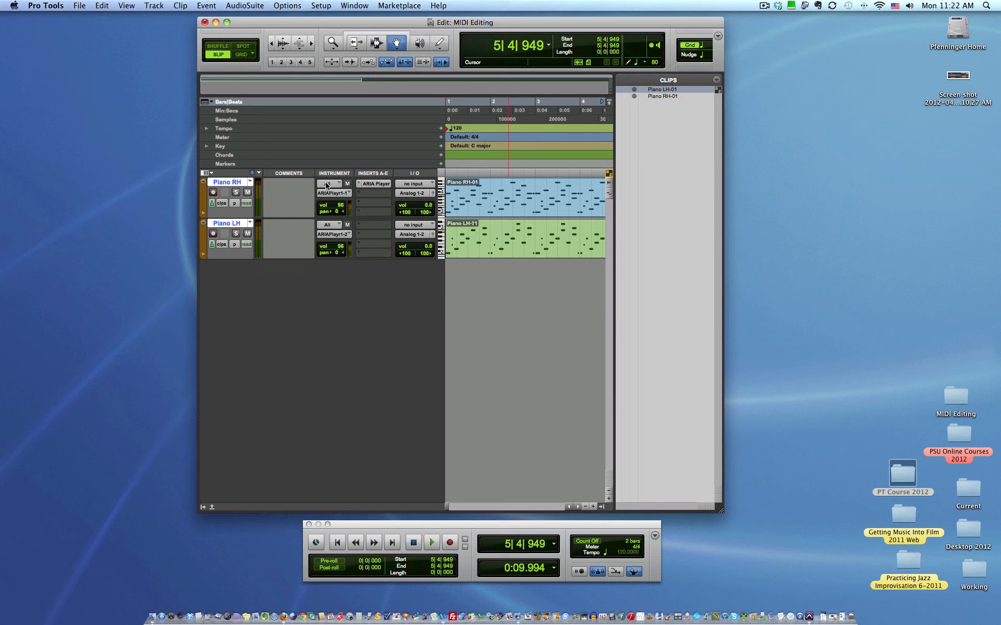
left_click(374, 185)
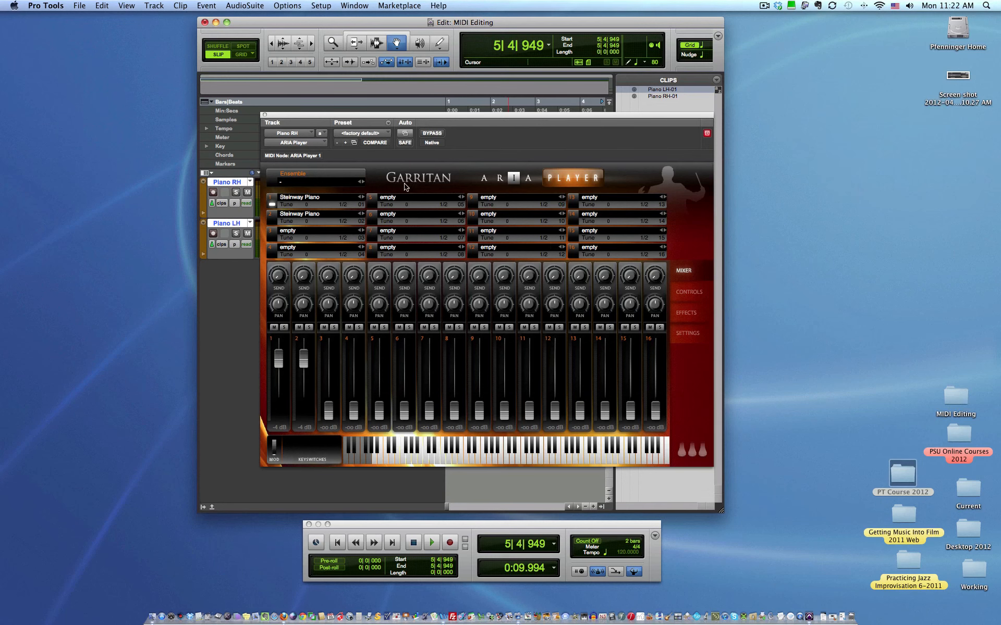
left_click(264, 115)
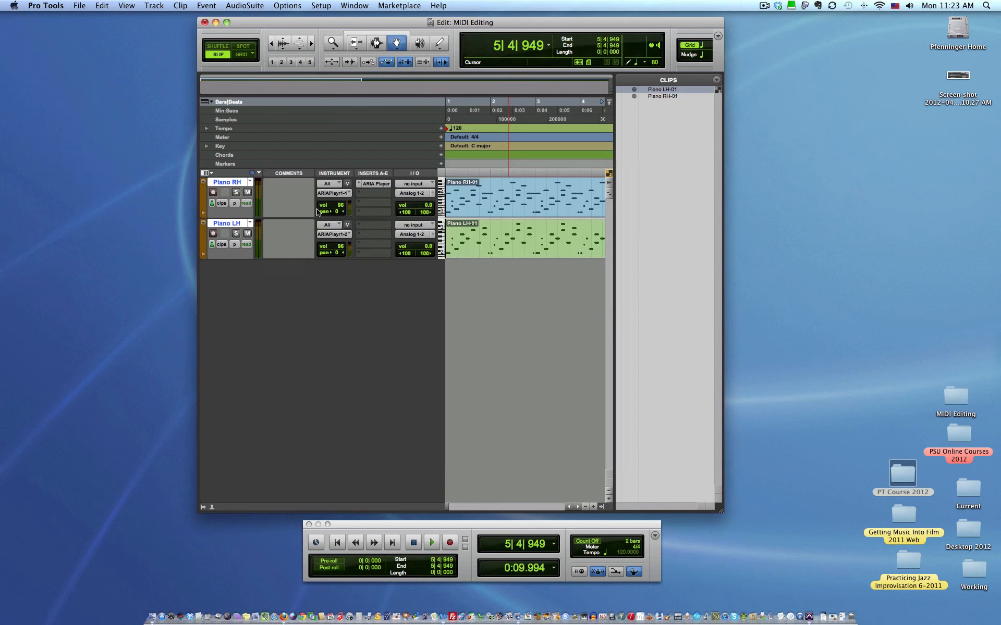